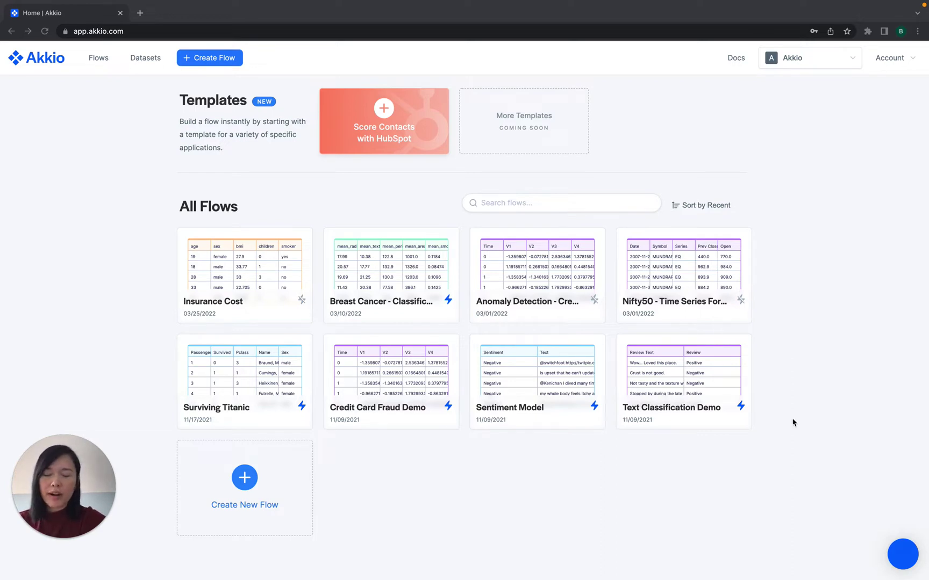
- Create a new flow named 'Test' and pick Table as its training data source
{"action": "left_click", "coordinate": [253, 521]}
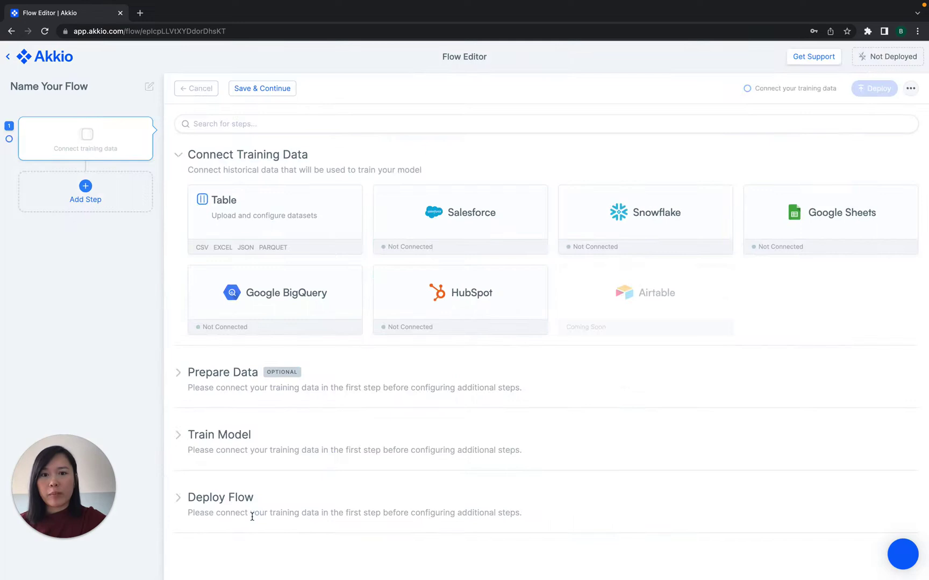
{"action": "left_click", "coordinate": [55, 91]}
{"action": "type", "text": "Test"}
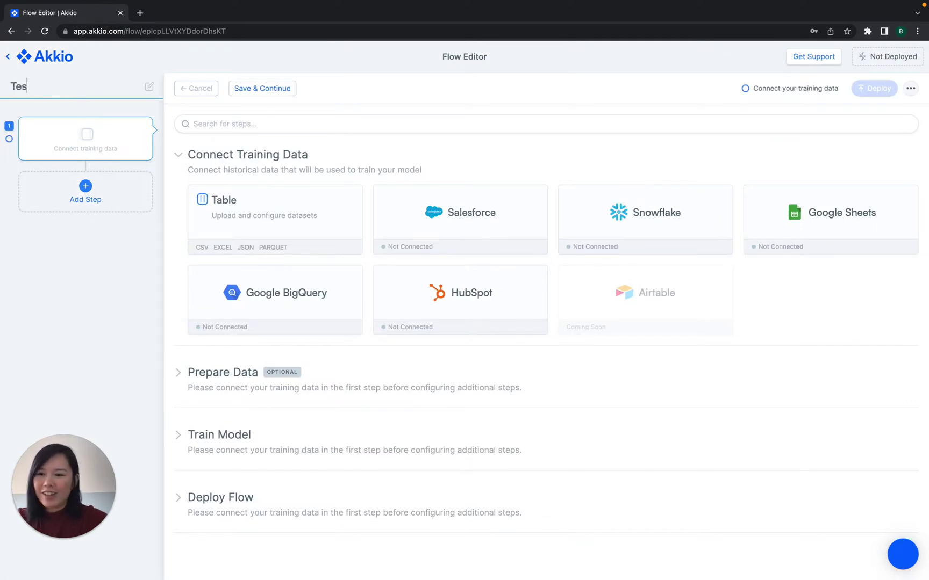
{"action": "left_click", "coordinate": [67, 273]}
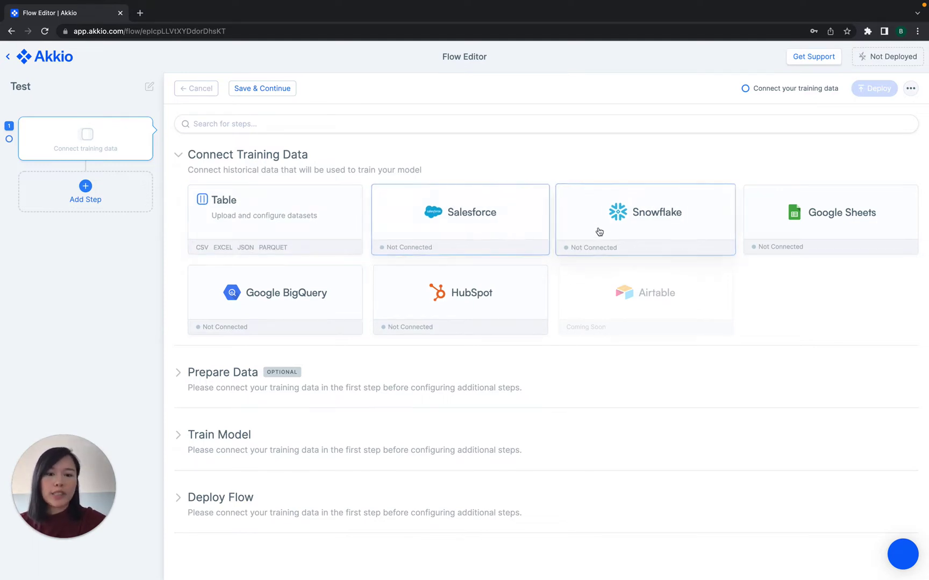
{"action": "left_click", "coordinate": [301, 225]}
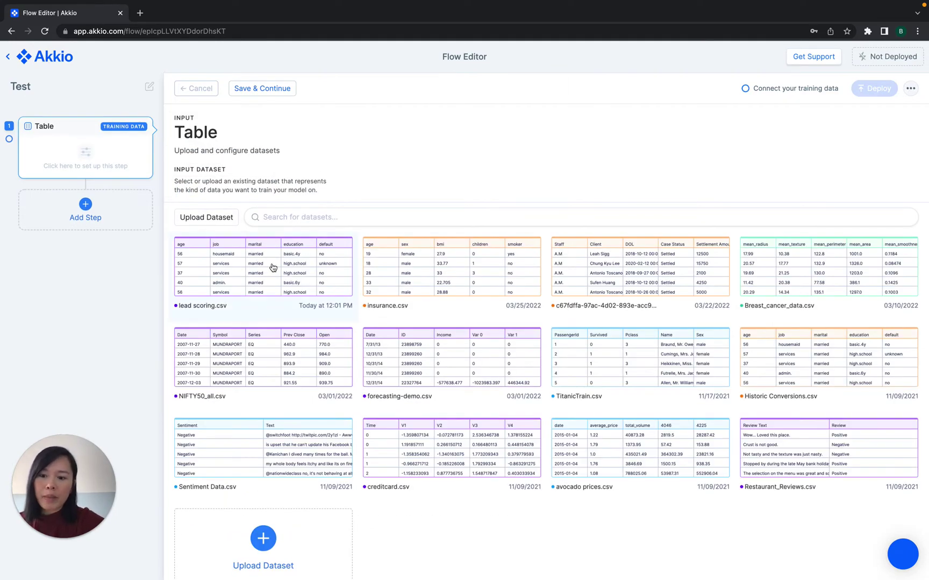
- Load lead scoring.csv as training data and scroll its columns right to SUBSCRIBED
{"action": "left_click", "coordinate": [273, 265]}
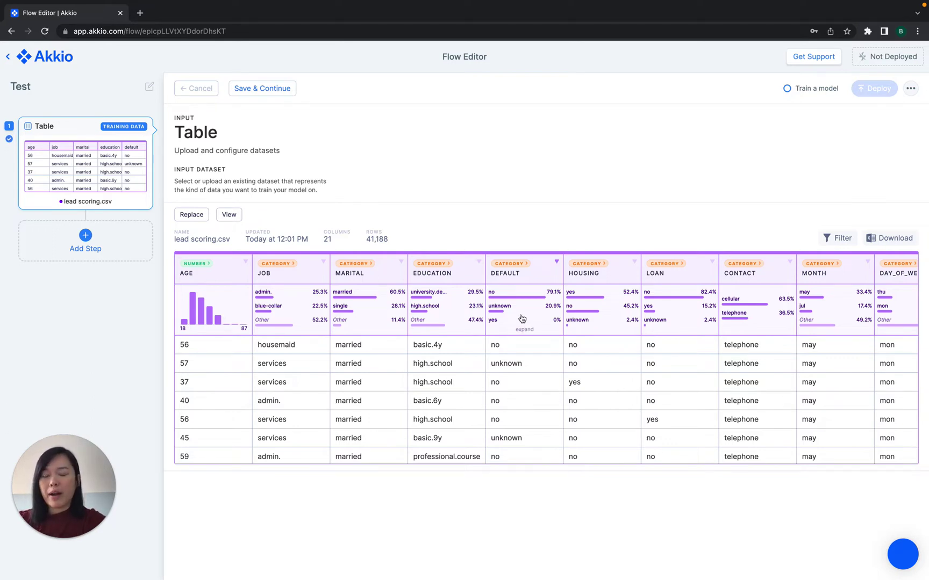
{"action": "scroll", "coordinate": [436, 350], "scroll_direction": "right", "scroll_amount": 3}
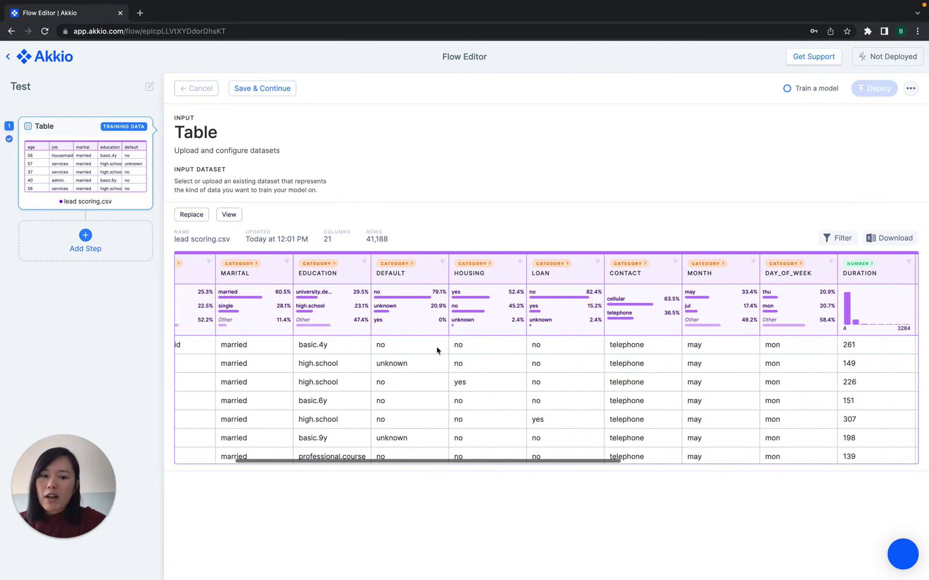
{"action": "scroll", "coordinate": [728, 348], "scroll_direction": "right", "scroll_amount": 2}
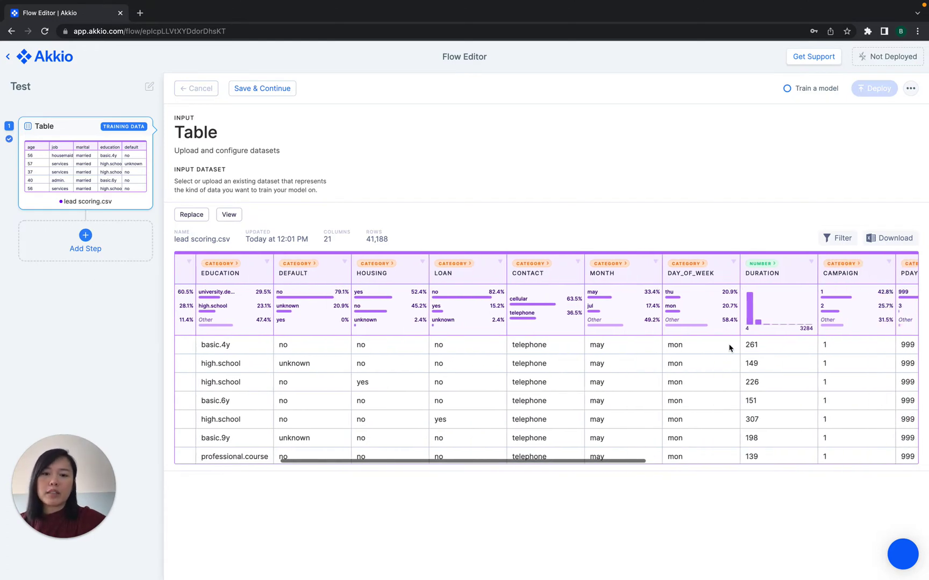
{"action": "scroll", "coordinate": [729, 348], "scroll_direction": "right", "scroll_amount": 5}
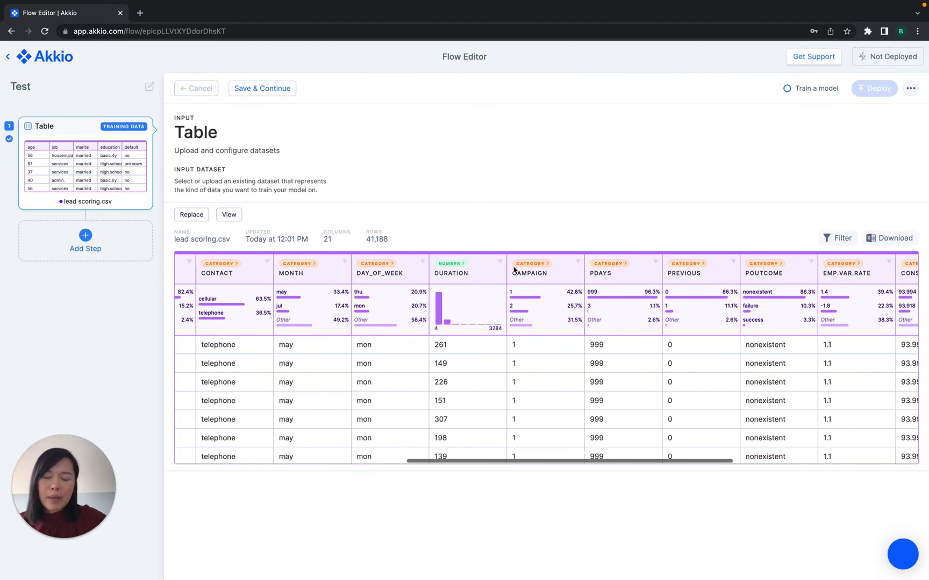
{"action": "scroll", "coordinate": [582, 424], "scroll_direction": "right", "scroll_amount": 5}
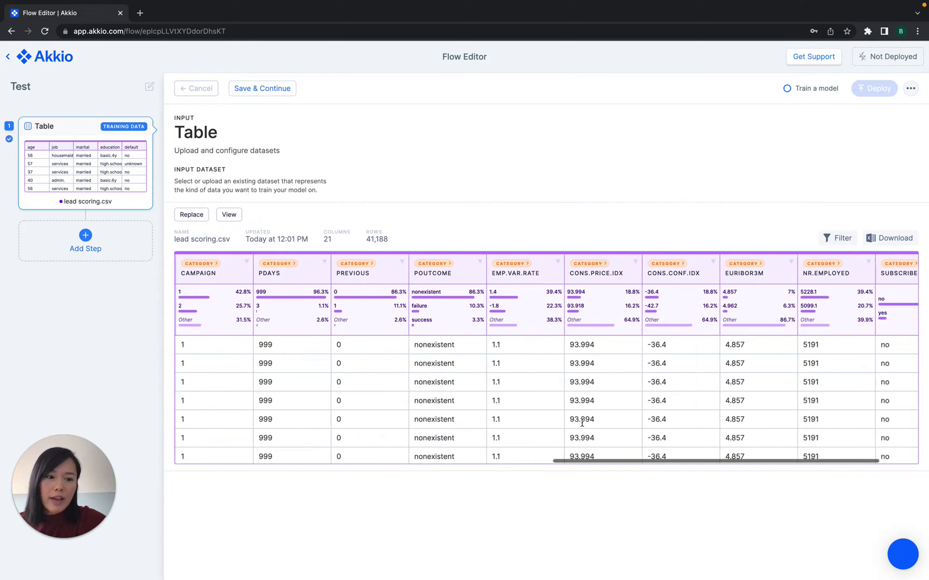
{"action": "scroll", "coordinate": [582, 424], "scroll_direction": "right", "scroll_amount": 2}
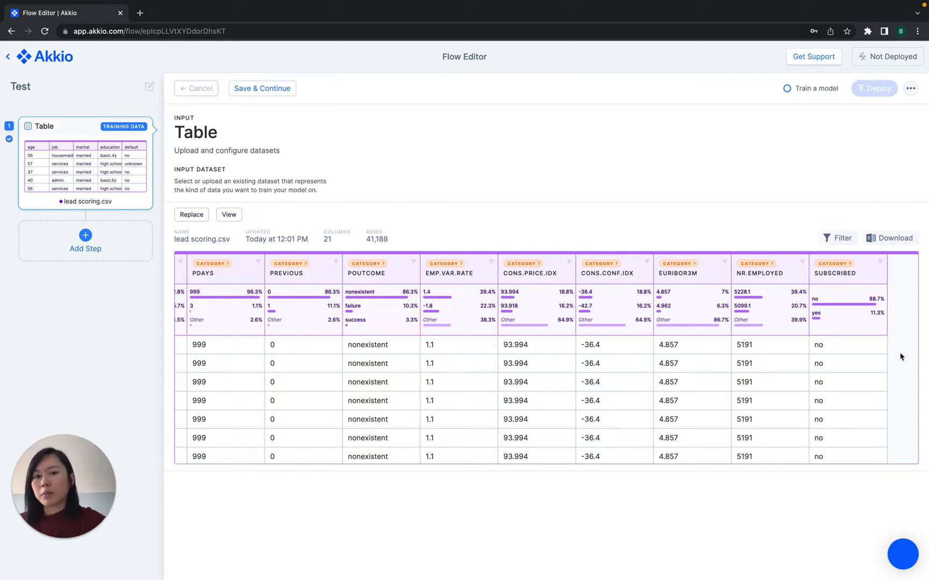
- Add a second flow step and briefly expand then collapse the Prepare Data options
{"action": "left_click", "coordinate": [106, 251]}
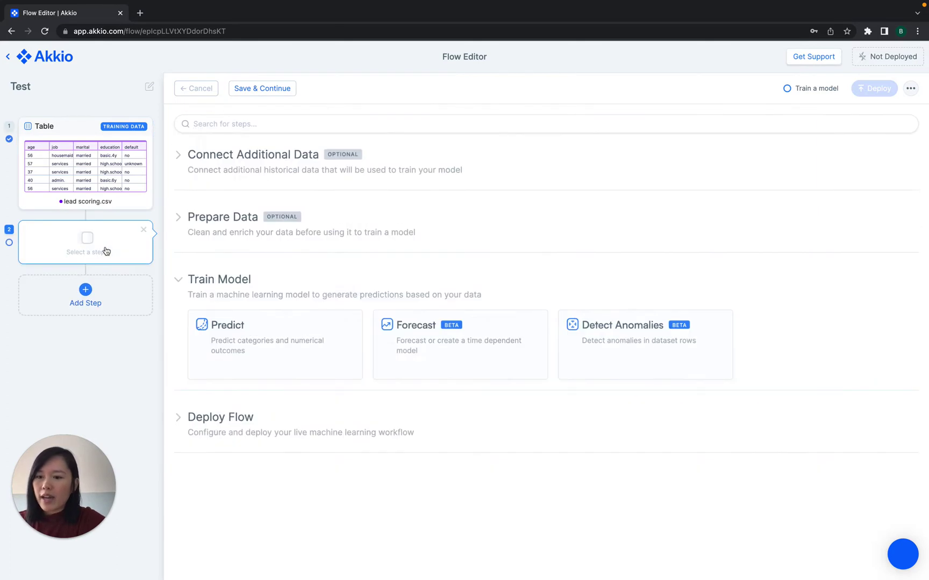
{"action": "left_click", "coordinate": [178, 217]}
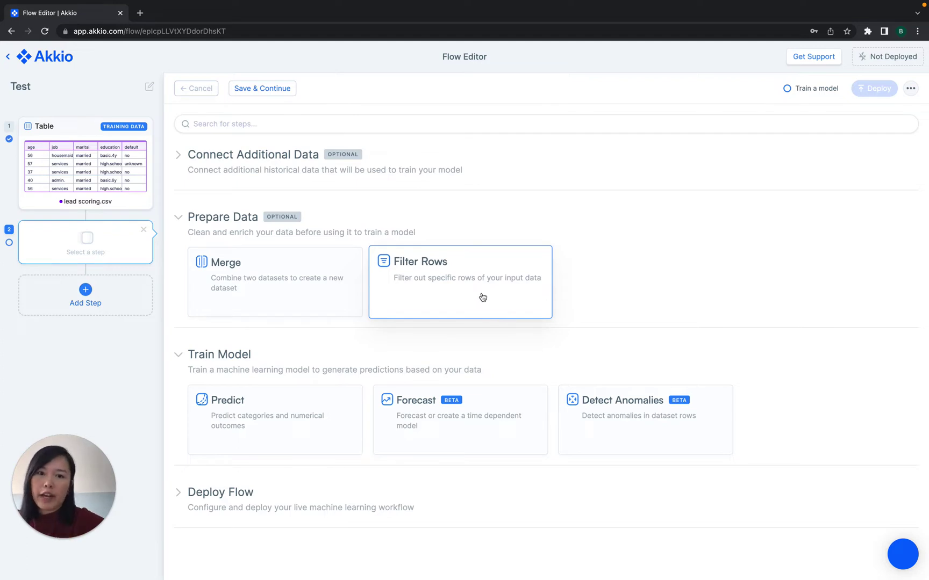
{"action": "left_click", "coordinate": [179, 217]}
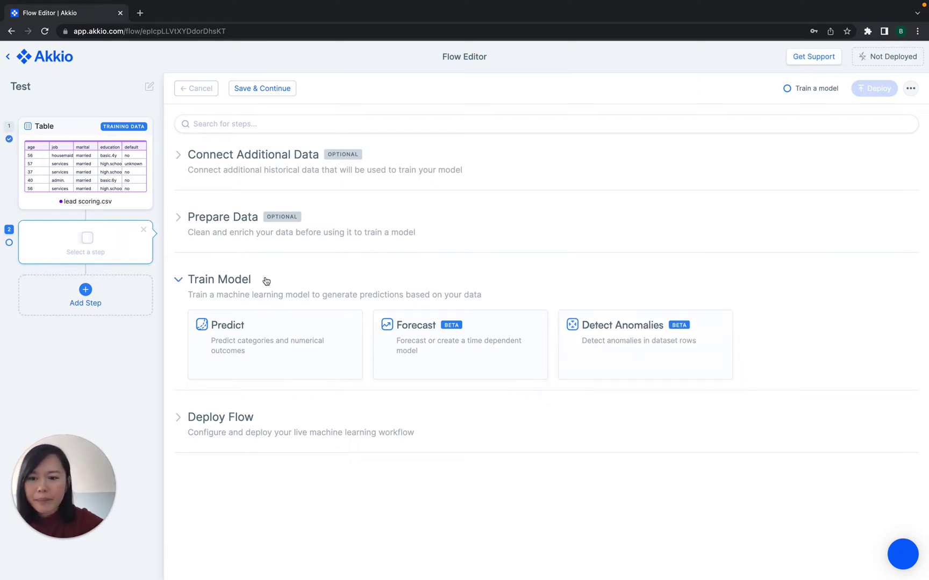
- Make the step a Predict model targeting subscribed, found by searching 'su'
{"action": "left_click", "coordinate": [278, 349]}
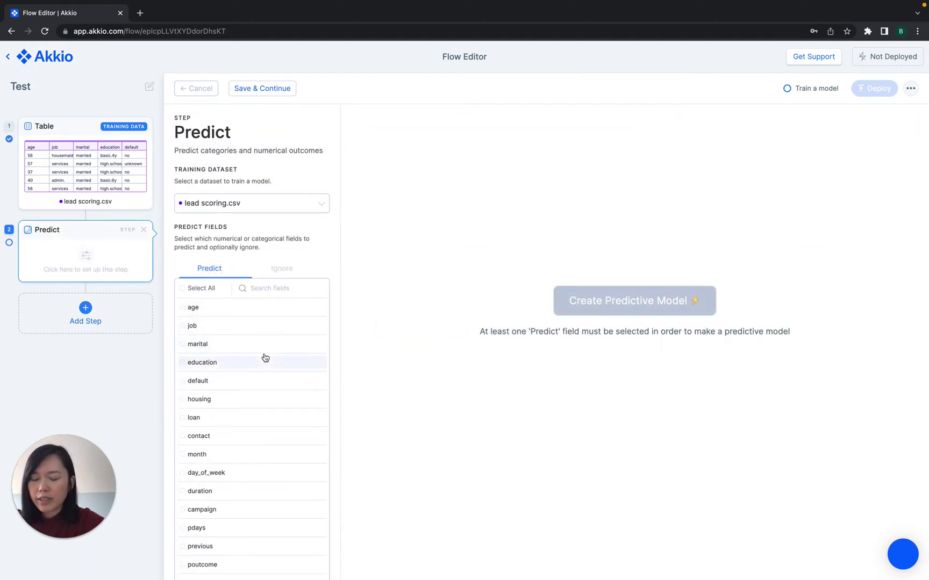
{"action": "scroll", "coordinate": [265, 358], "scroll_direction": "down", "scroll_amount": 1}
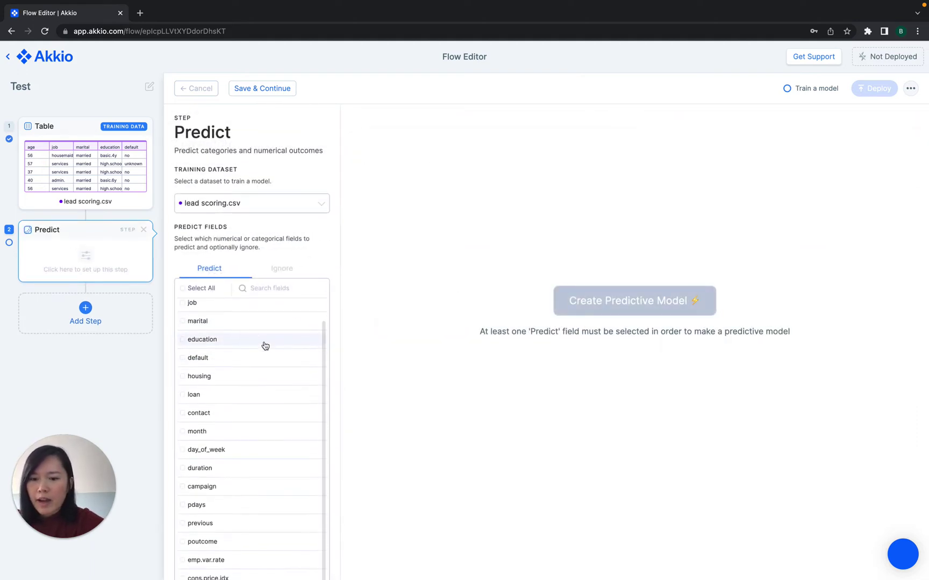
{"action": "scroll", "coordinate": [322, 270], "scroll_direction": "down", "scroll_amount": 3}
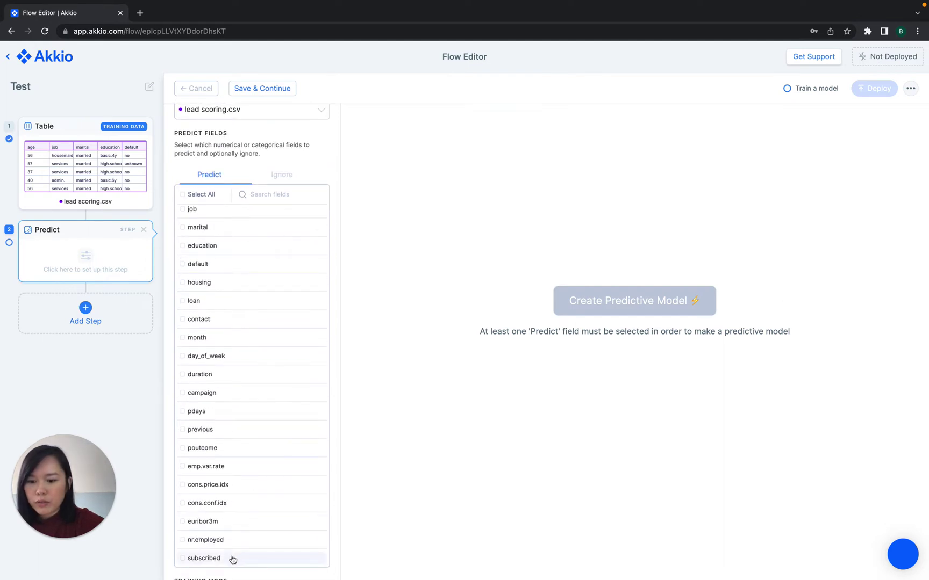
{"action": "type", "text": "su"}
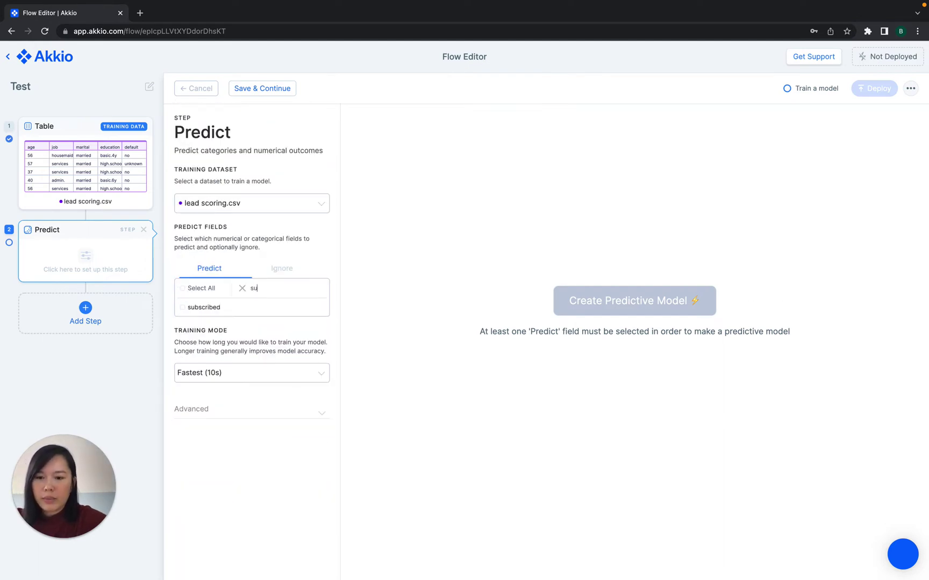
{"action": "left_click", "coordinate": [243, 308]}
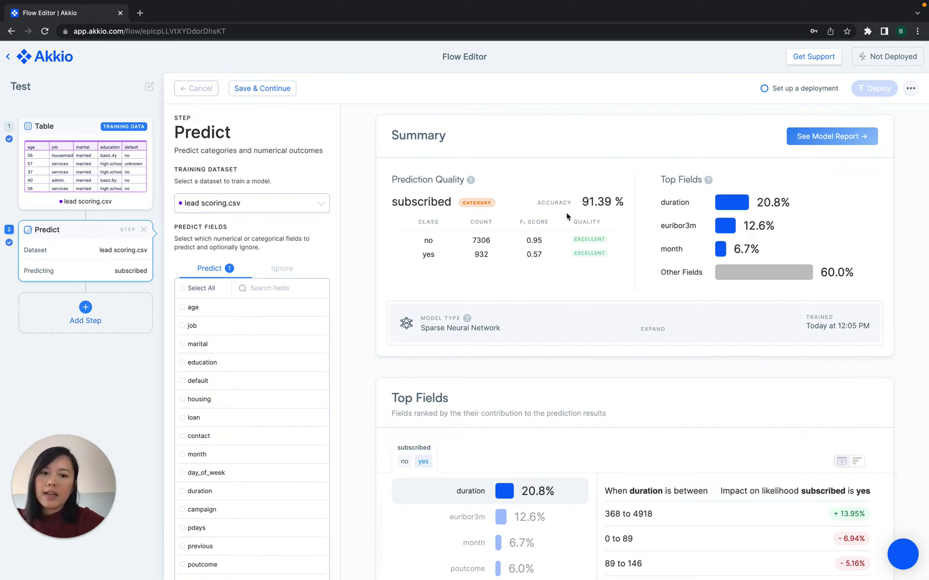
- Switch duration's Top Fields breakdown to a bar chart, then scroll through Top Factors to Segments
{"action": "mouse_move", "coordinate": [550, 205]}
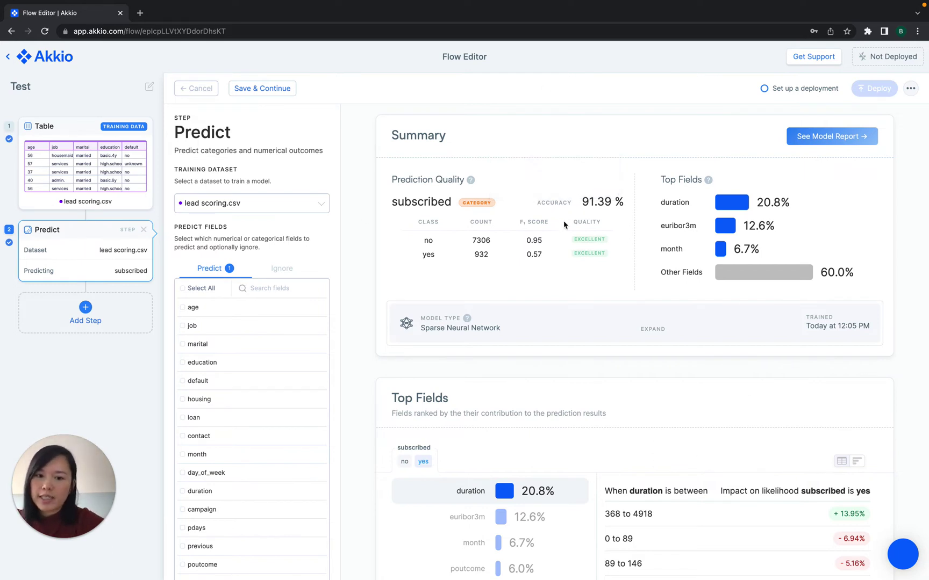
{"action": "mouse_move", "coordinate": [553, 228]}
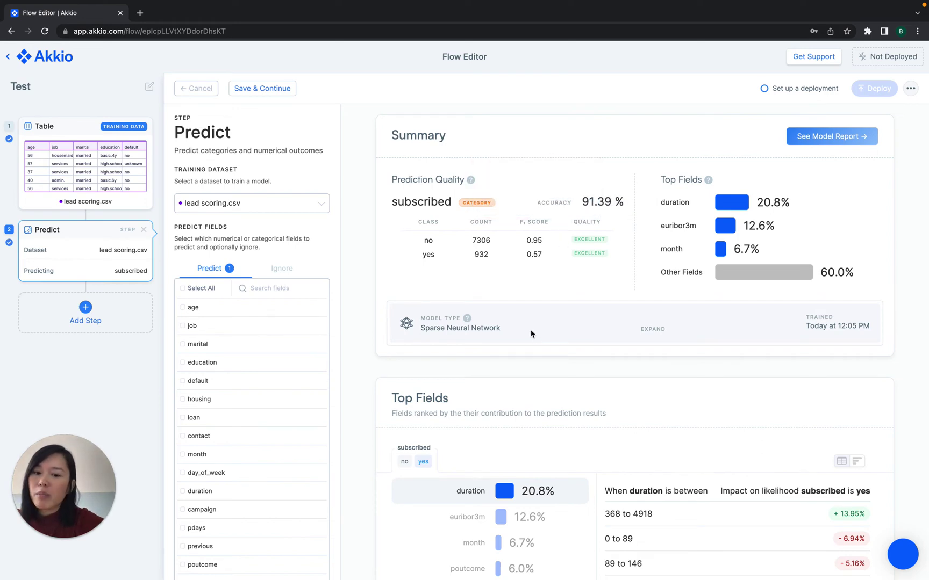
{"action": "scroll", "coordinate": [535, 369], "scroll_direction": "down", "scroll_amount": 5}
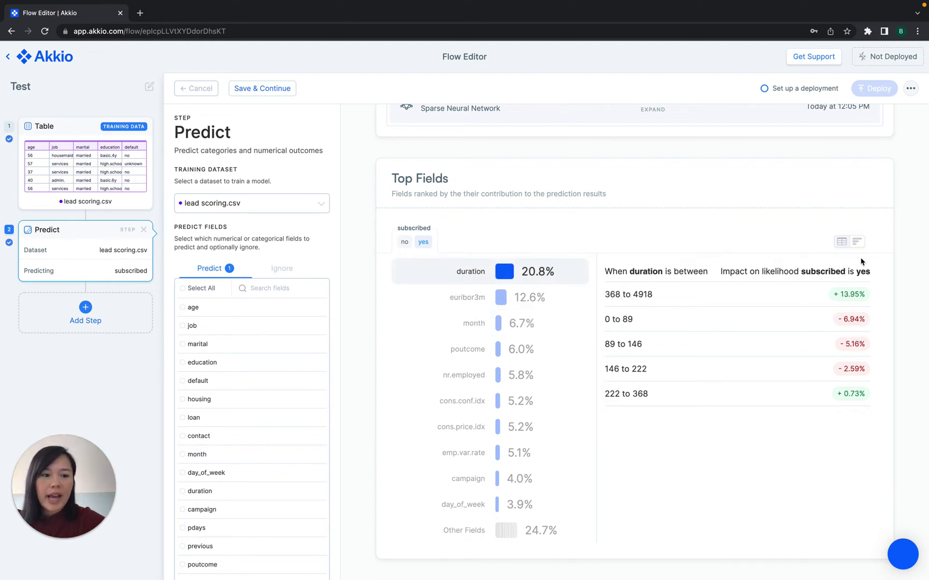
{"action": "left_click", "coordinate": [857, 243]}
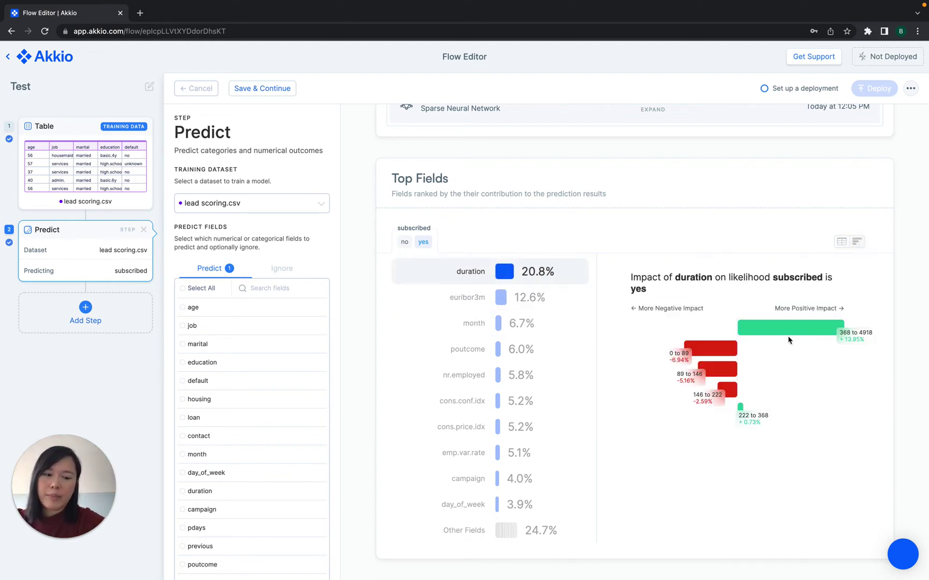
{"action": "scroll", "coordinate": [525, 408], "scroll_direction": "down", "scroll_amount": 4}
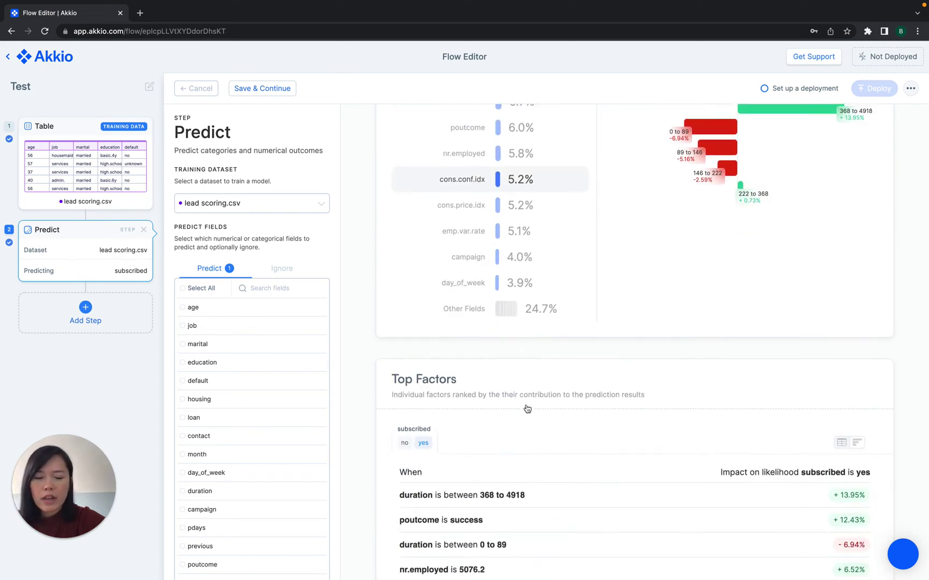
{"action": "scroll", "coordinate": [394, 410], "scroll_direction": "down", "scroll_amount": 15}
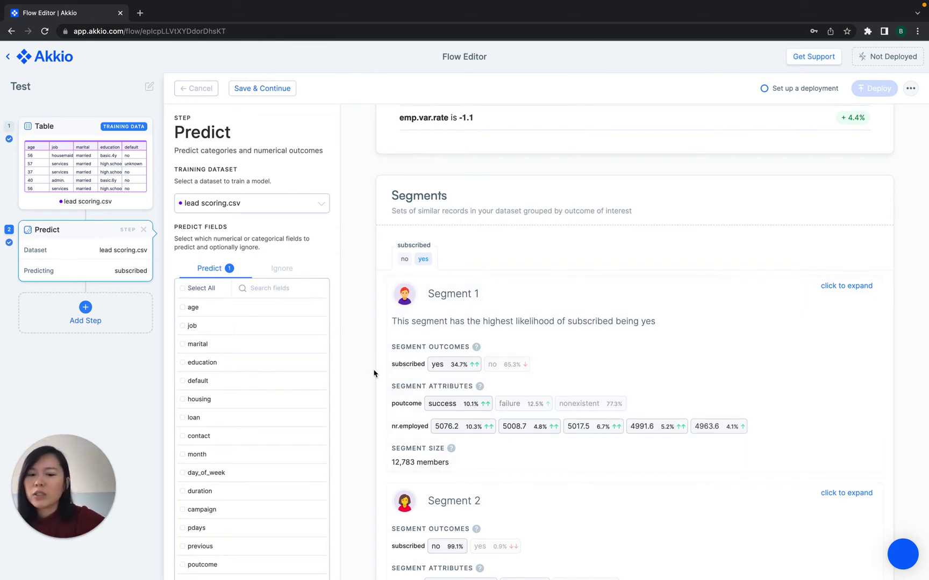
- Scroll past Segments and Backtest Evaluation, then add a third step after Predict
{"action": "scroll", "coordinate": [375, 373], "scroll_direction": "down", "scroll_amount": 3}
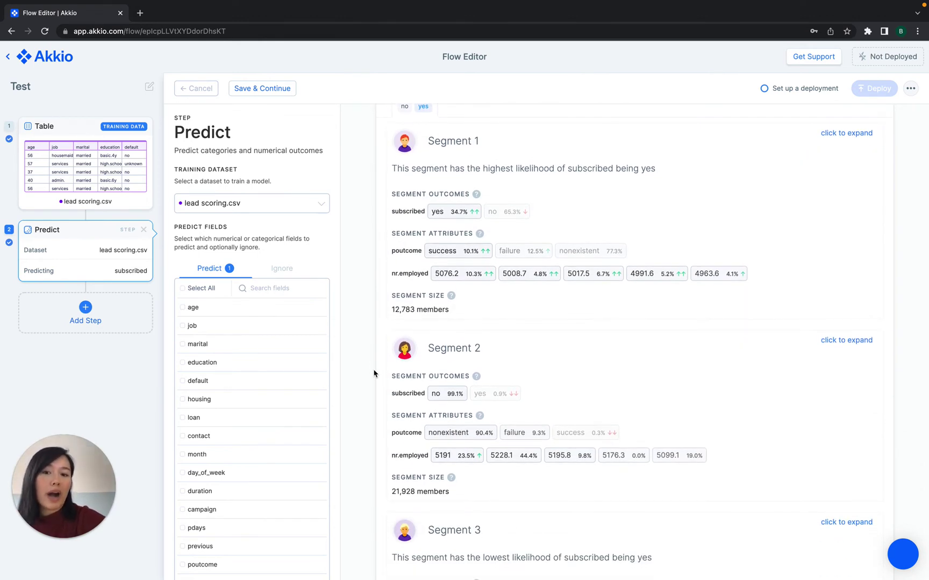
{"action": "scroll", "coordinate": [374, 373], "scroll_direction": "down", "scroll_amount": 4}
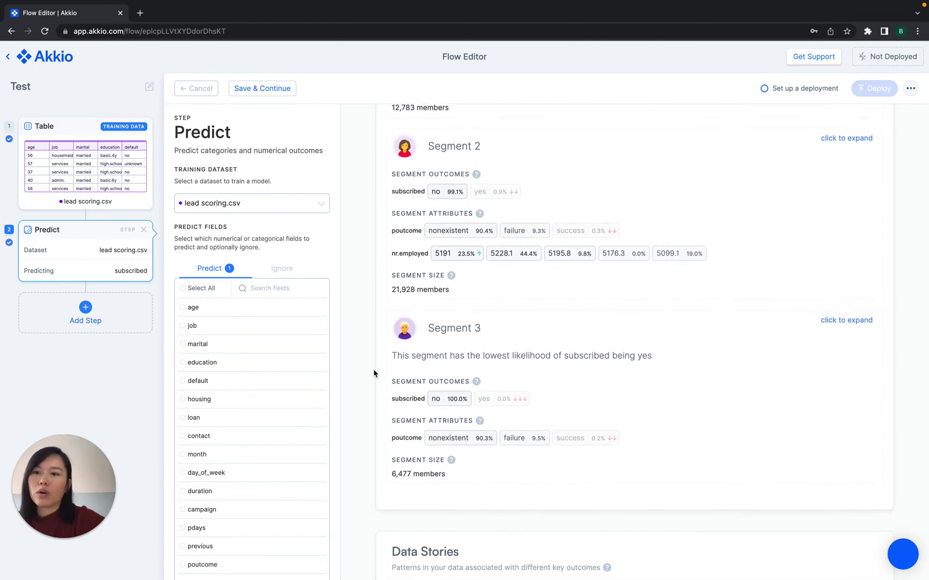
{"action": "scroll", "coordinate": [375, 365], "scroll_direction": "down", "scroll_amount": 18}
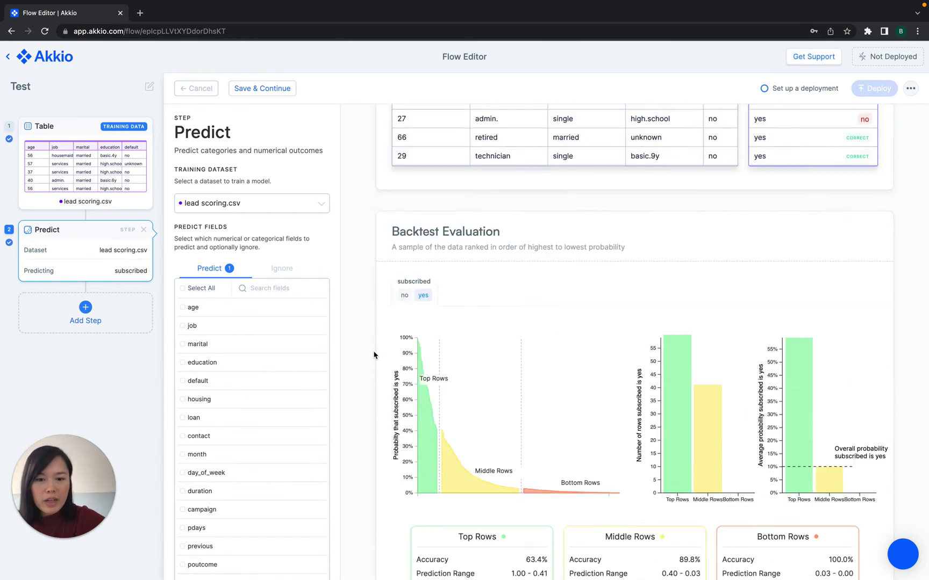
{"action": "scroll", "coordinate": [374, 355], "scroll_direction": "down", "scroll_amount": 3}
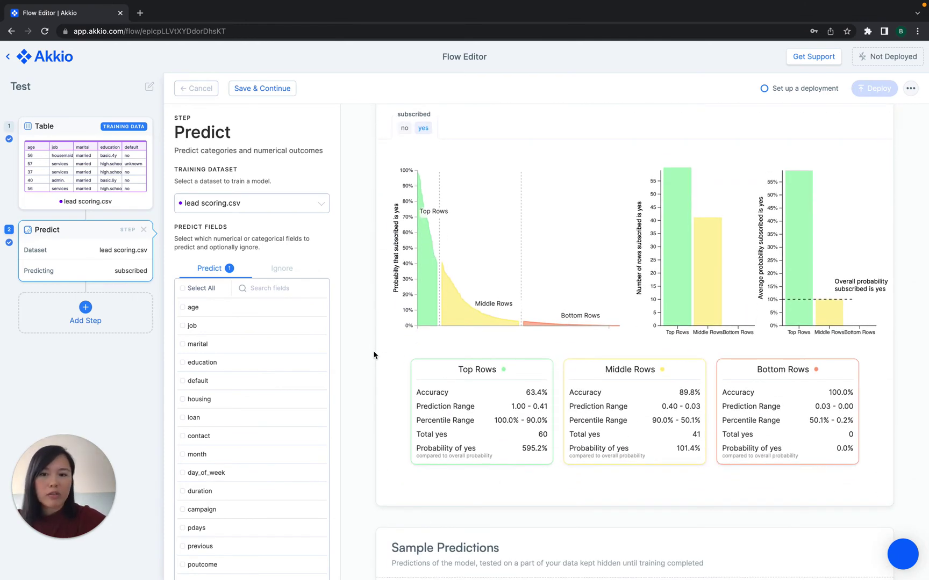
{"action": "left_click", "coordinate": [122, 320]}
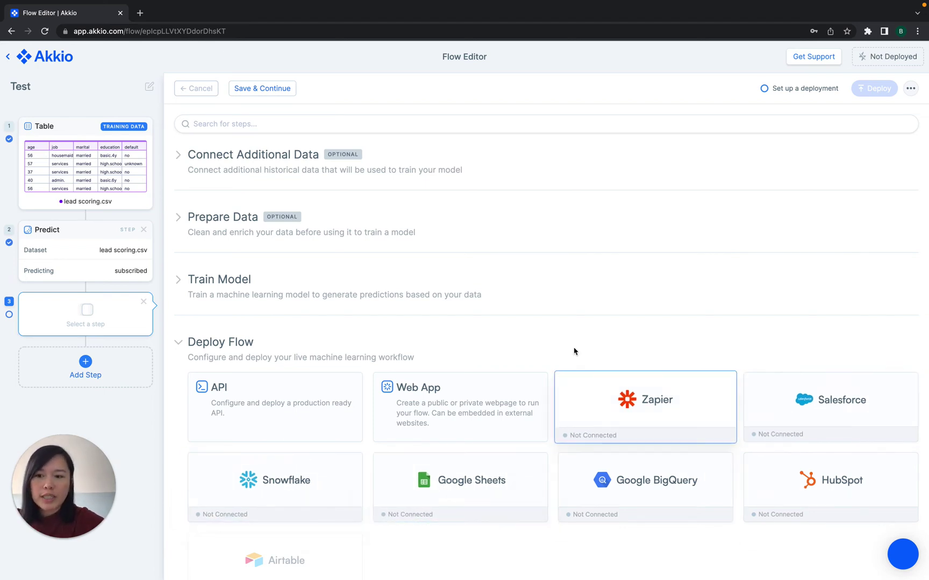
- Make the third step a Web App, deploy it, and open the live app
{"action": "scroll", "coordinate": [503, 338], "scroll_direction": "down", "scroll_amount": 1}
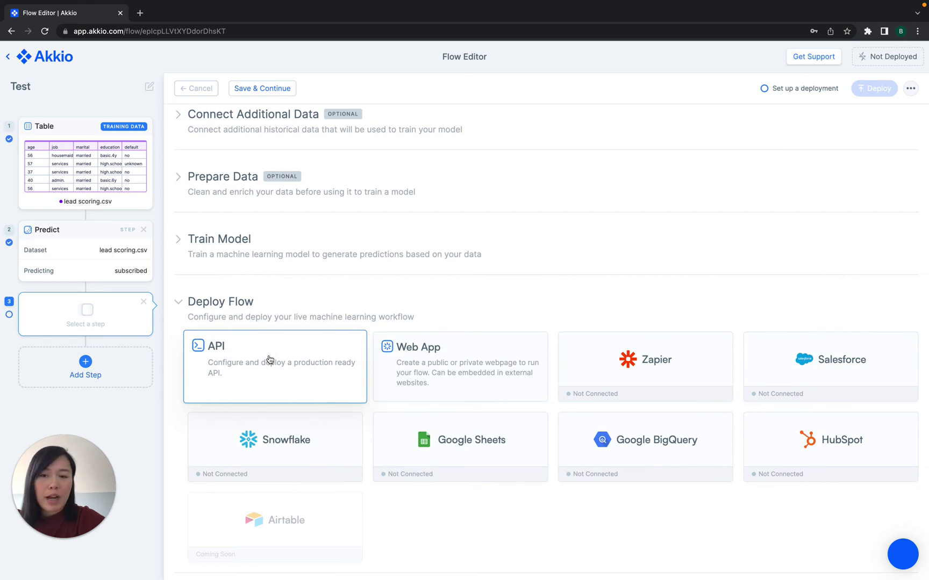
{"action": "left_click", "coordinate": [427, 341]}
{"action": "left_click", "coordinate": [868, 88]}
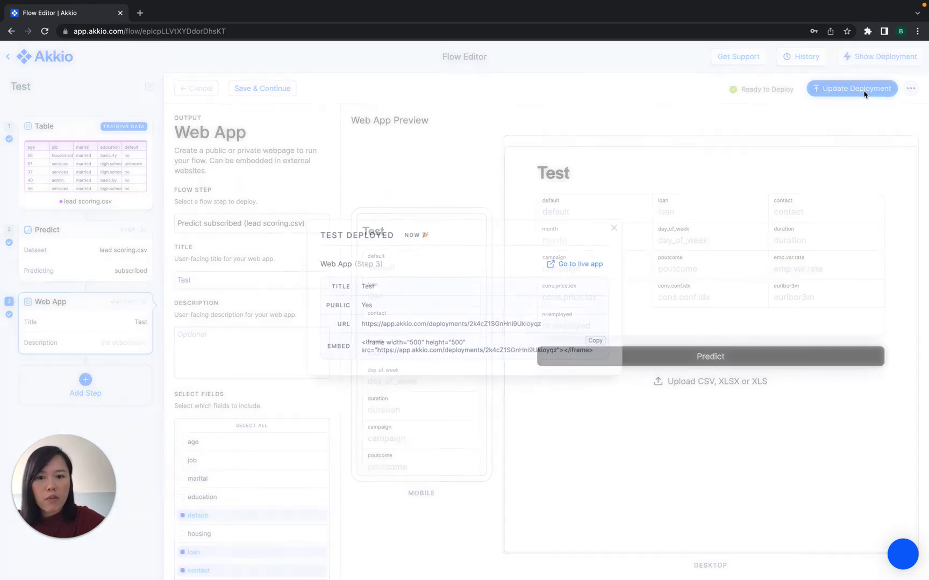
{"action": "left_click", "coordinate": [576, 265]}
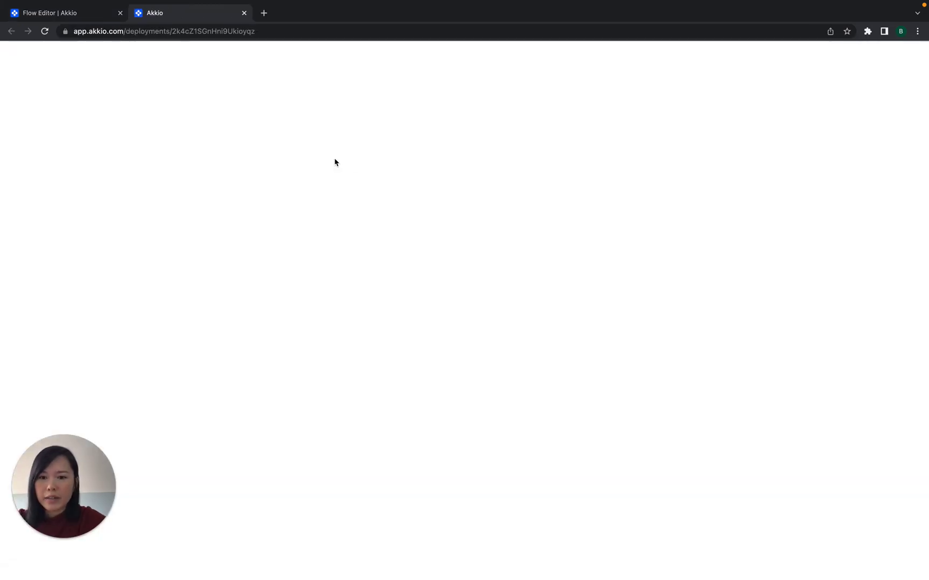
- In the live app, set default to unknown, loan to yes and contact to telephone
{"action": "left_click", "coordinate": [343, 145]}
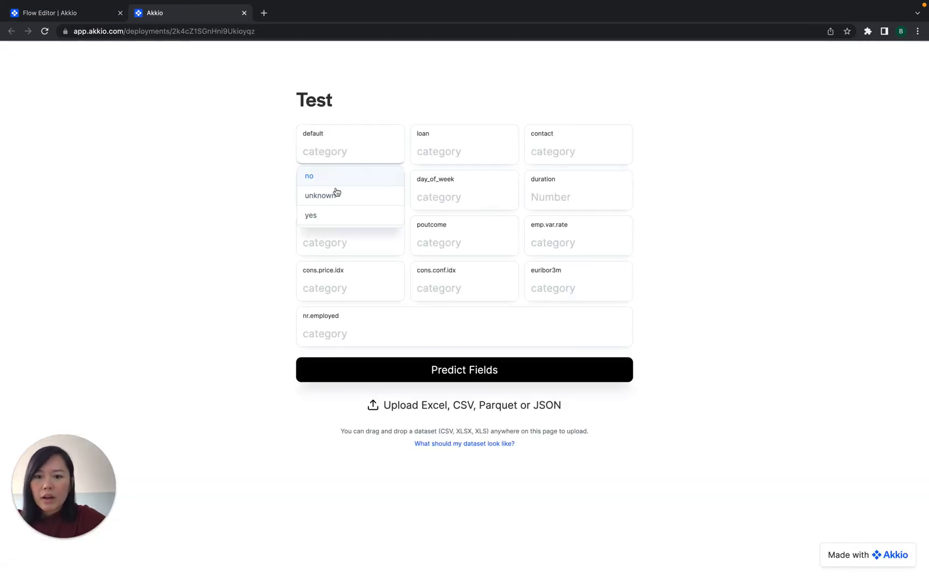
{"action": "left_click", "coordinate": [333, 196]}
{"action": "left_click", "coordinate": [460, 156]}
{"action": "left_click", "coordinate": [451, 196]}
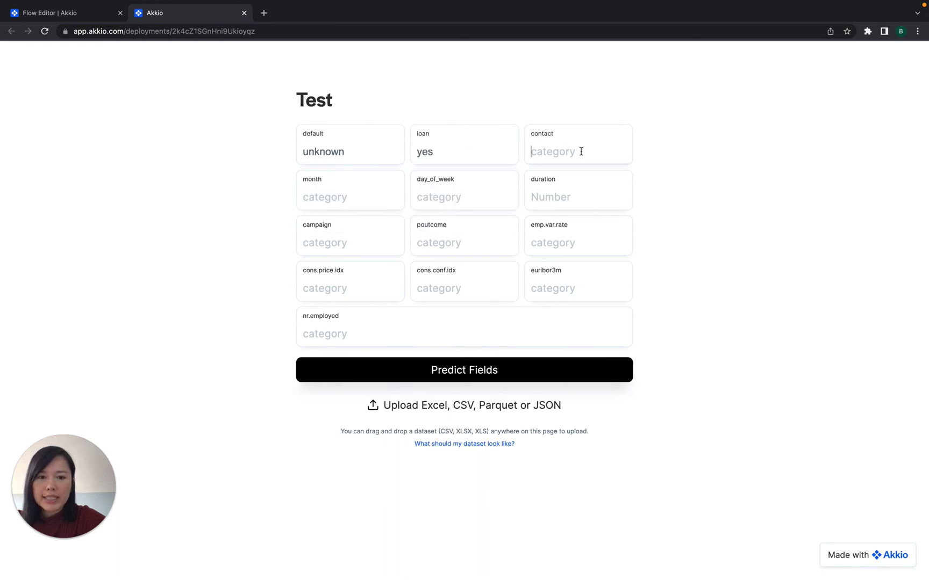
{"action": "left_click", "coordinate": [568, 195]}
{"action": "left_click", "coordinate": [350, 195]}
- Set month to aug and day_of_week to mon, then run Predict Fields
{"action": "left_click", "coordinate": [331, 261]}
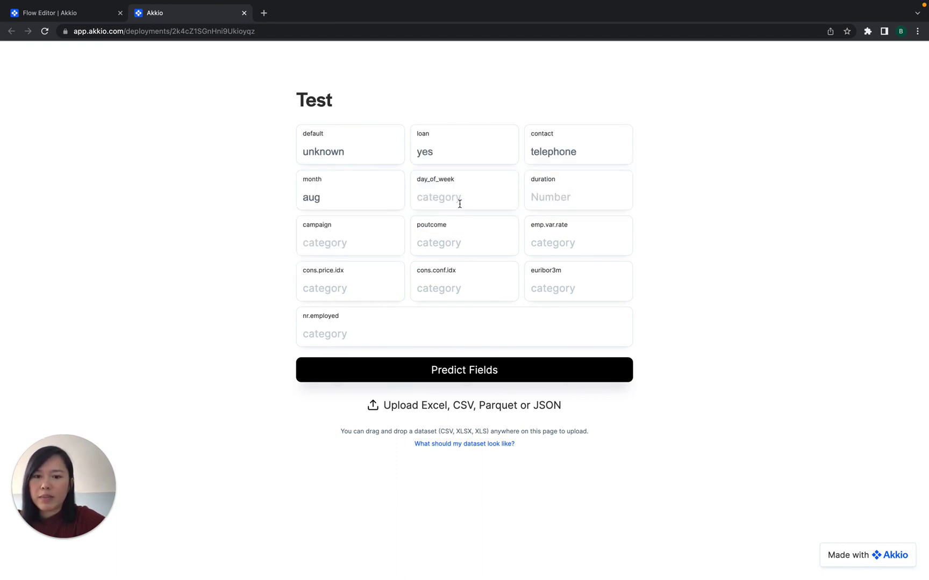
{"action": "left_click", "coordinate": [460, 204]}
{"action": "left_click", "coordinate": [469, 237]}
{"action": "left_click", "coordinate": [569, 195]}
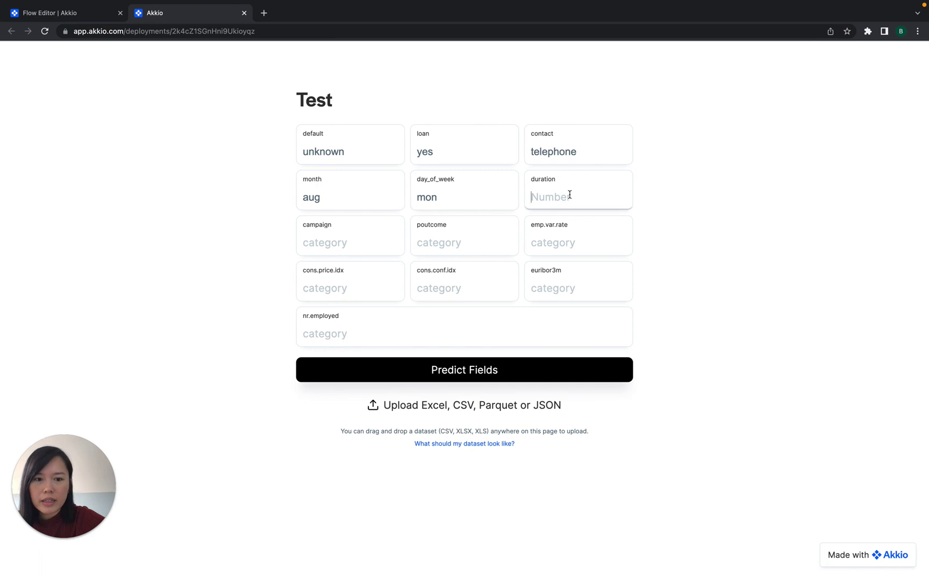
{"action": "left_click", "coordinate": [380, 377]}
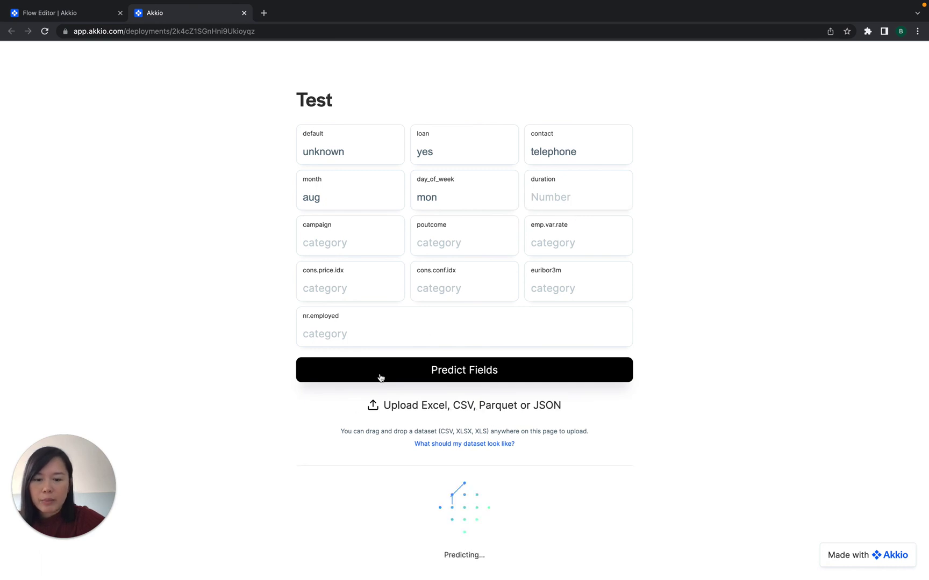